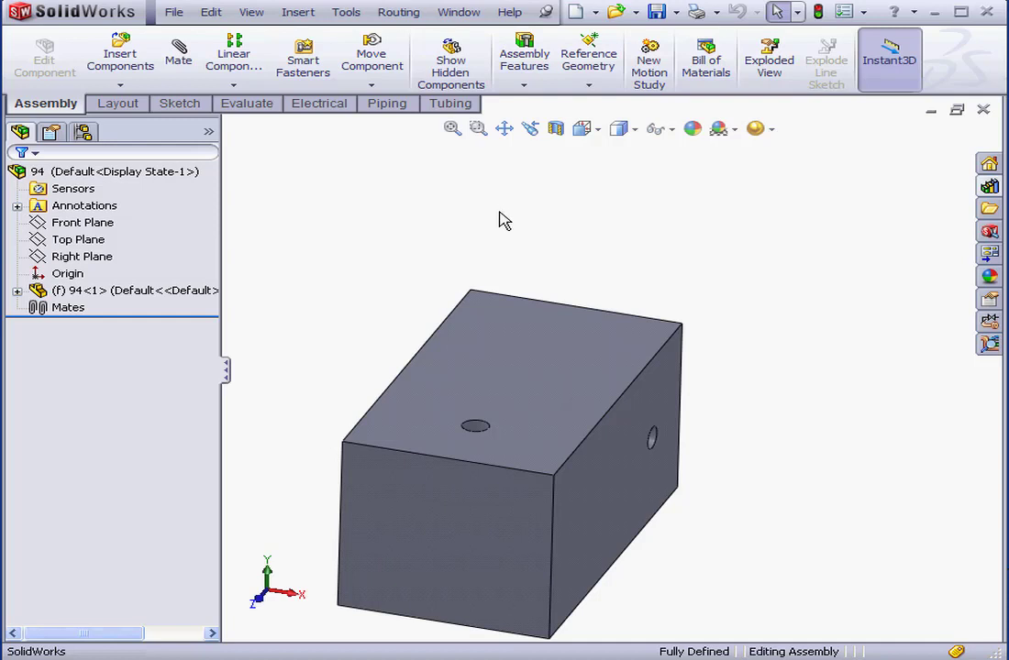
Start a drag-and-drop tubing route and open the Design Library's tube fittings folder.
{"action": "left_click", "coordinate": [468, 105]}
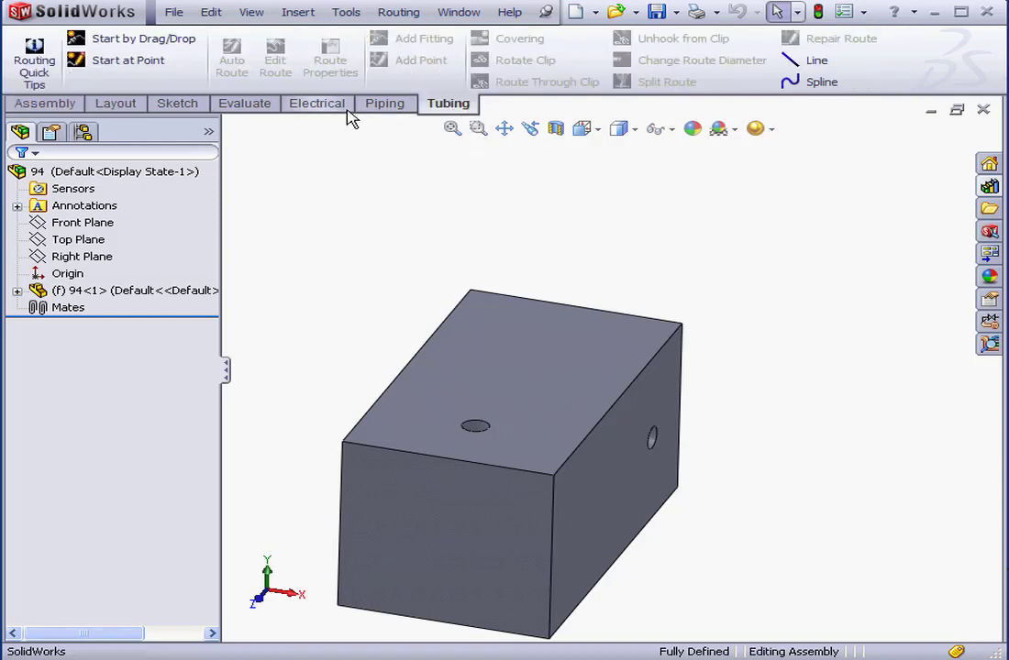
{"action": "left_click", "coordinate": [120, 40]}
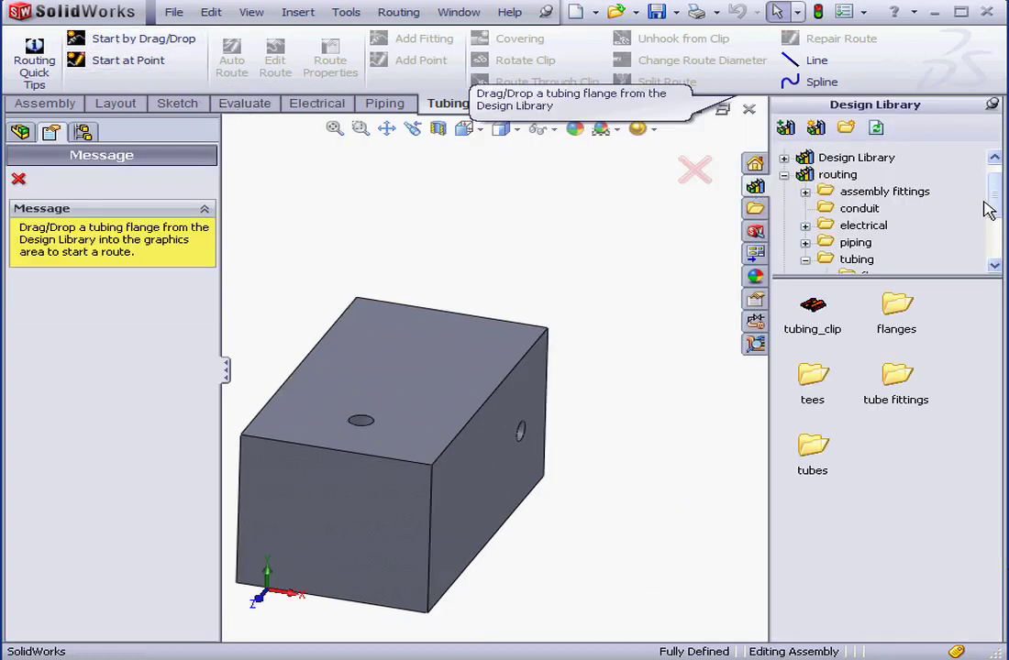
{"action": "left_click_drag", "start_coordinate": [995, 207], "coordinate": [998, 225]}
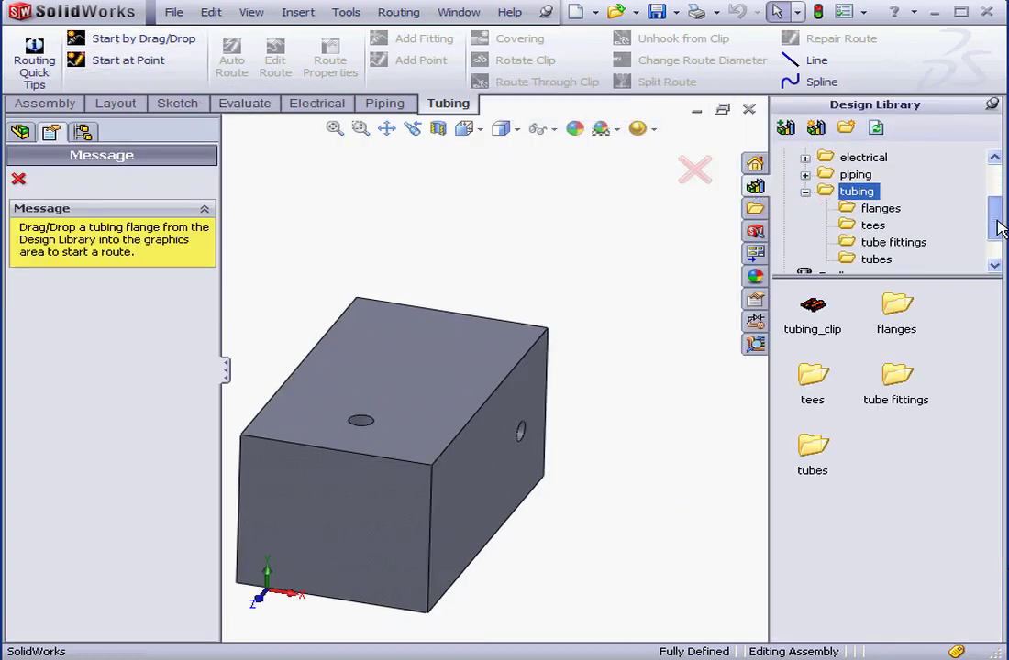
{"action": "left_click", "coordinate": [913, 245]}
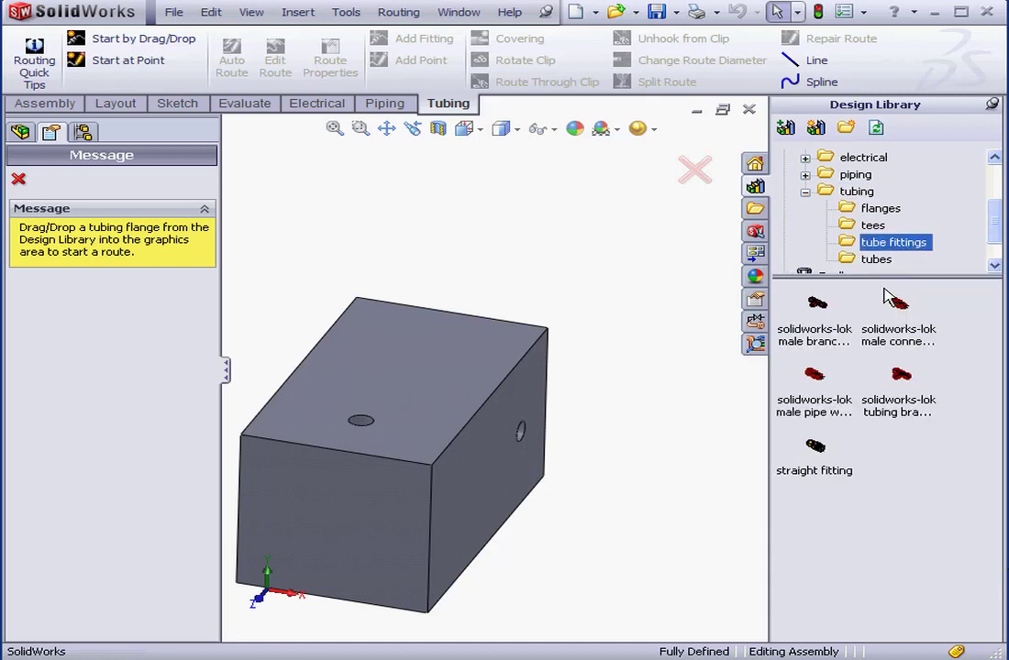
Place a .25 TUBE X .25 NPT straight fitting in the box's top hole.
{"action": "mouse_move", "coordinate": [839, 450]}
{"action": "left_mouse_down"}
{"action": "mouse_move", "coordinate": [479, 403]}
{"action": "mouse_move", "coordinate": [376, 424]}
{"action": "left_mouse_up"}
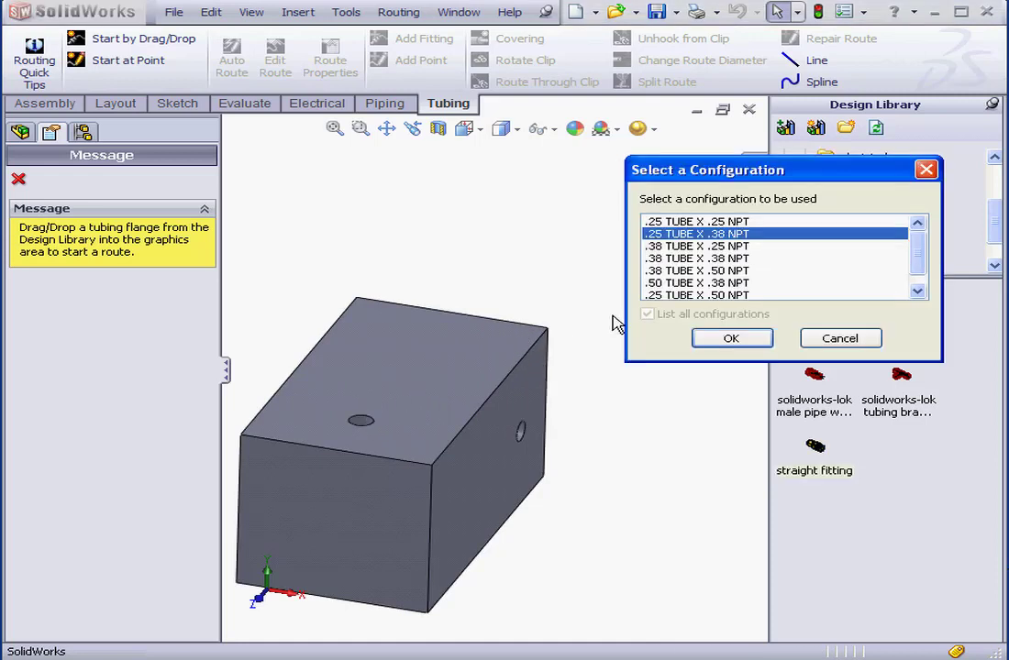
{"action": "left_click", "coordinate": [683, 221]}
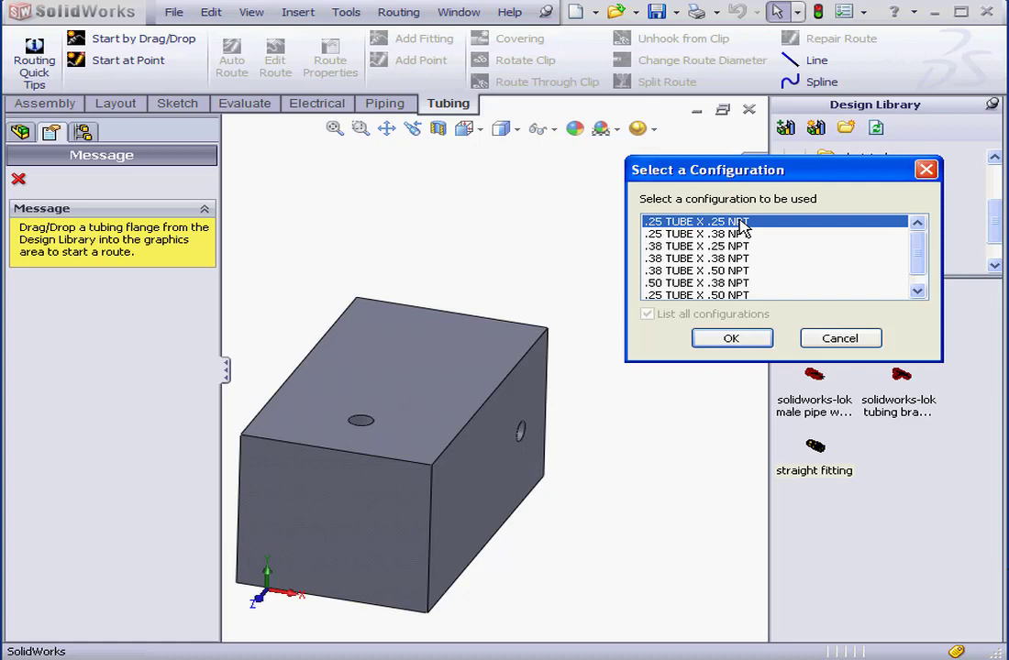
{"action": "left_click", "coordinate": [744, 340]}
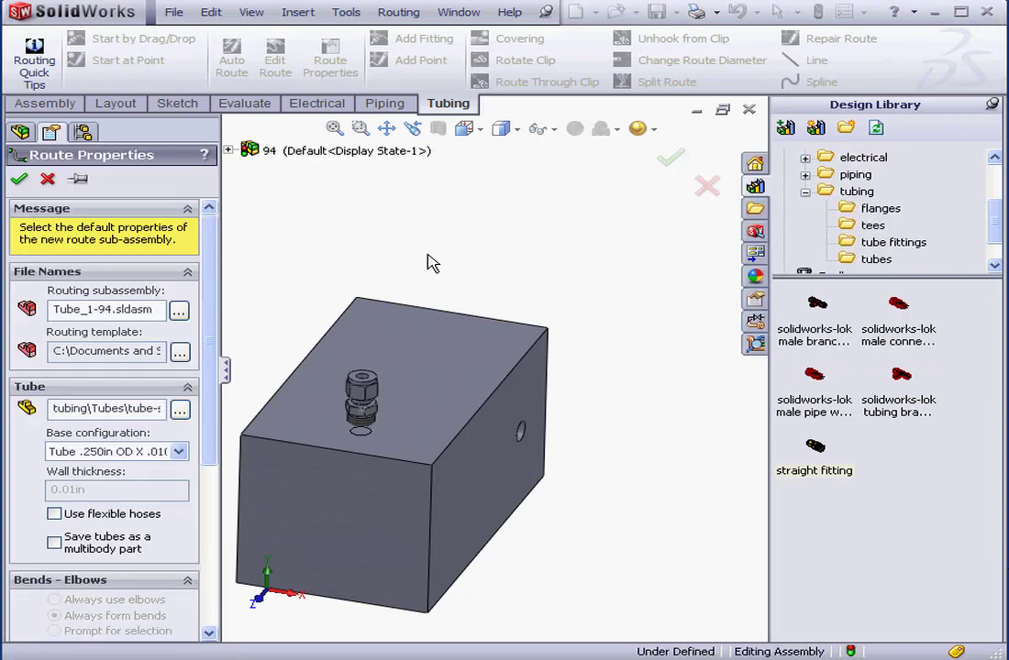
Use .250in OD × .010in wall tube, no flexible hoses, and bend radius 1.
{"action": "left_click", "coordinate": [179, 451]}
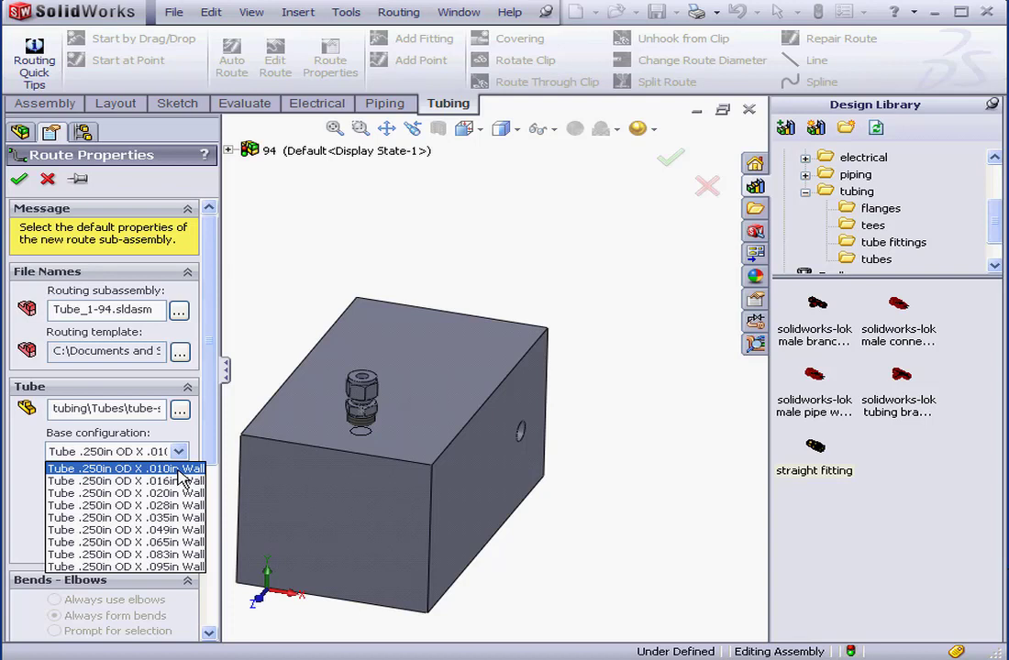
{"action": "left_click", "coordinate": [180, 469]}
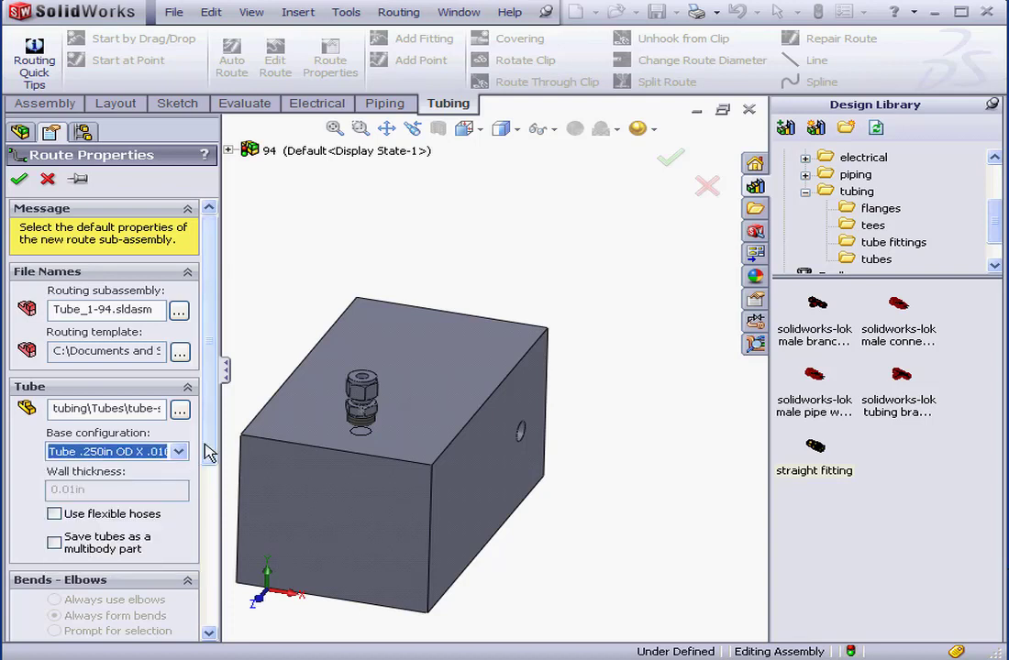
{"action": "left_click_drag", "start_coordinate": [208, 450], "coordinate": [207, 572]}
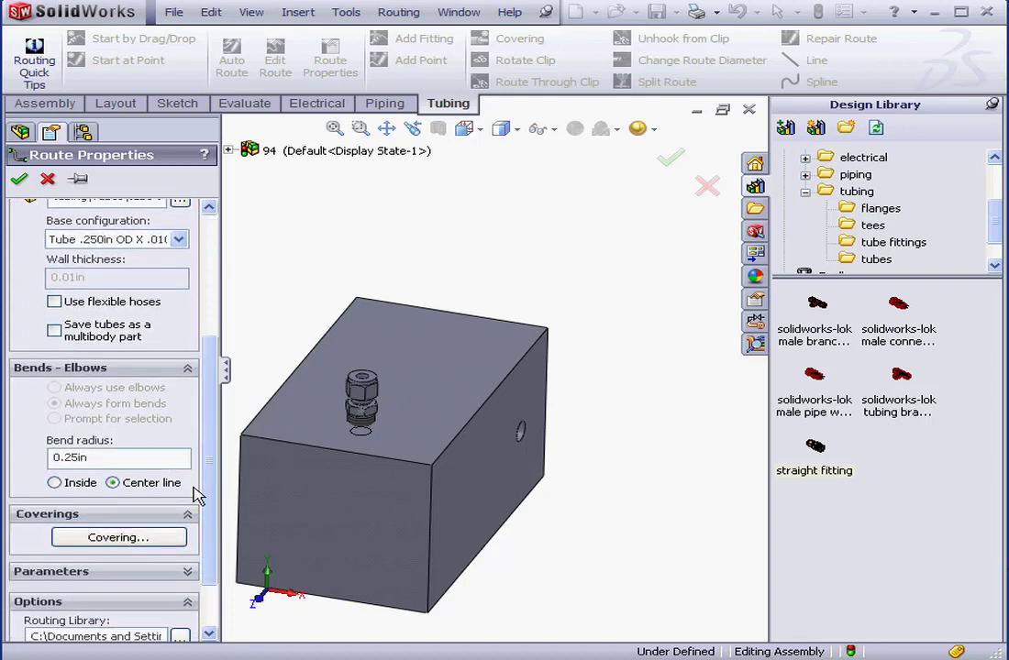
{"action": "left_click", "coordinate": [57, 303]}
{"action": "left_click", "coordinate": [56, 303]}
{"action": "left_click_drag", "start_coordinate": [92, 456], "coordinate": [42, 458]}
{"action": "type", "text": "1"}
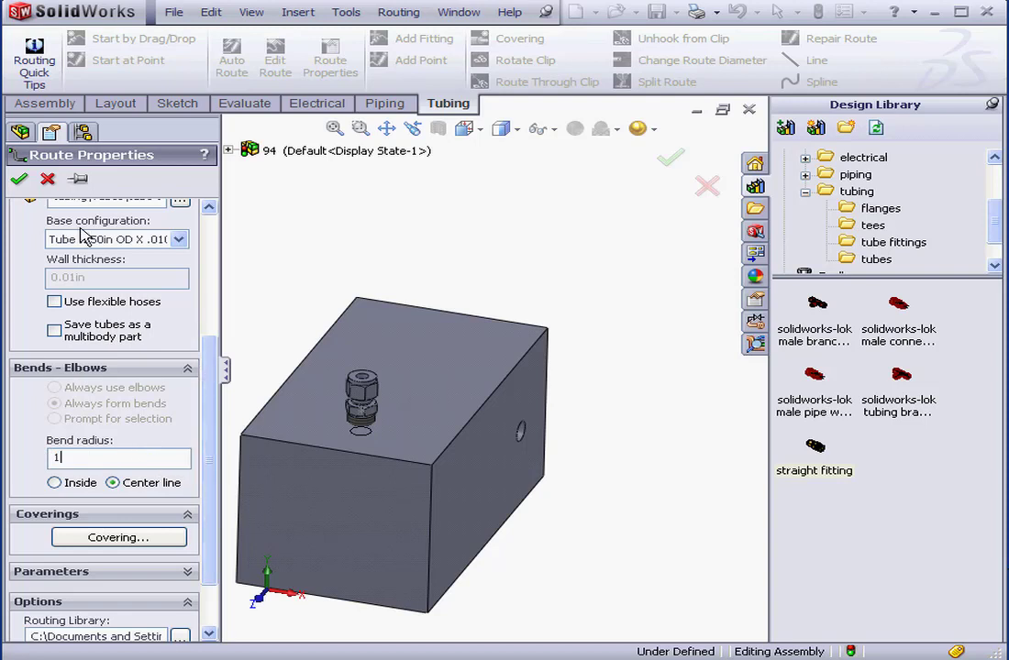
{"action": "left_click", "coordinate": [19, 180]}
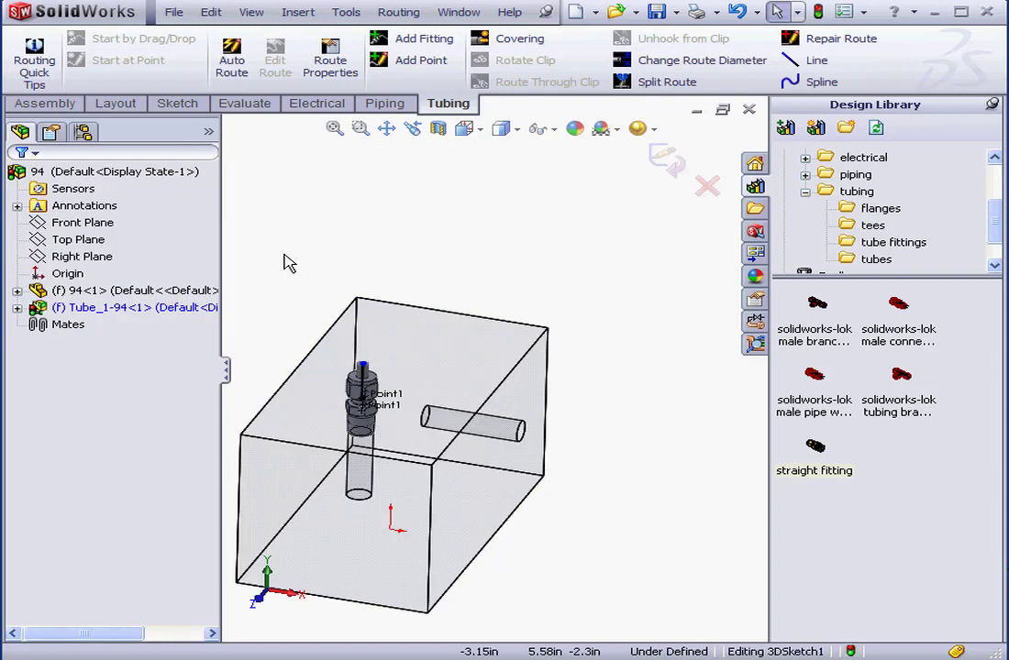
Place a second .25 TUBE X .25 NPT straight fitting in the box's side hole.
{"action": "left_click", "coordinate": [821, 456]}
{"action": "left_click_drag", "start_coordinate": [820, 456], "coordinate": [529, 442]}
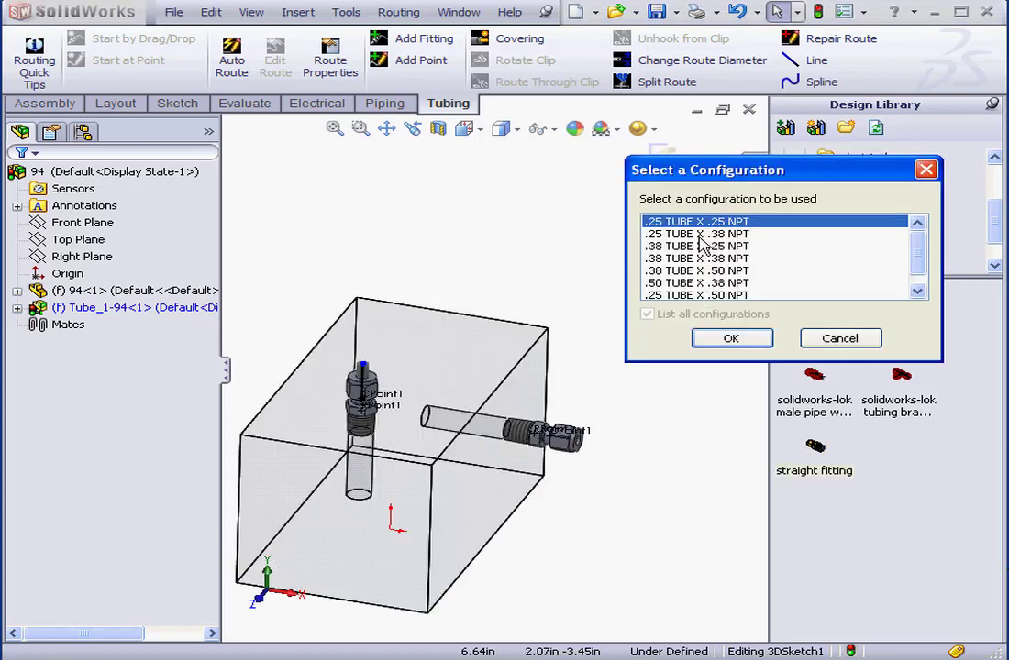
{"action": "left_click", "coordinate": [743, 340]}
{"action": "left_click", "coordinate": [695, 171]}
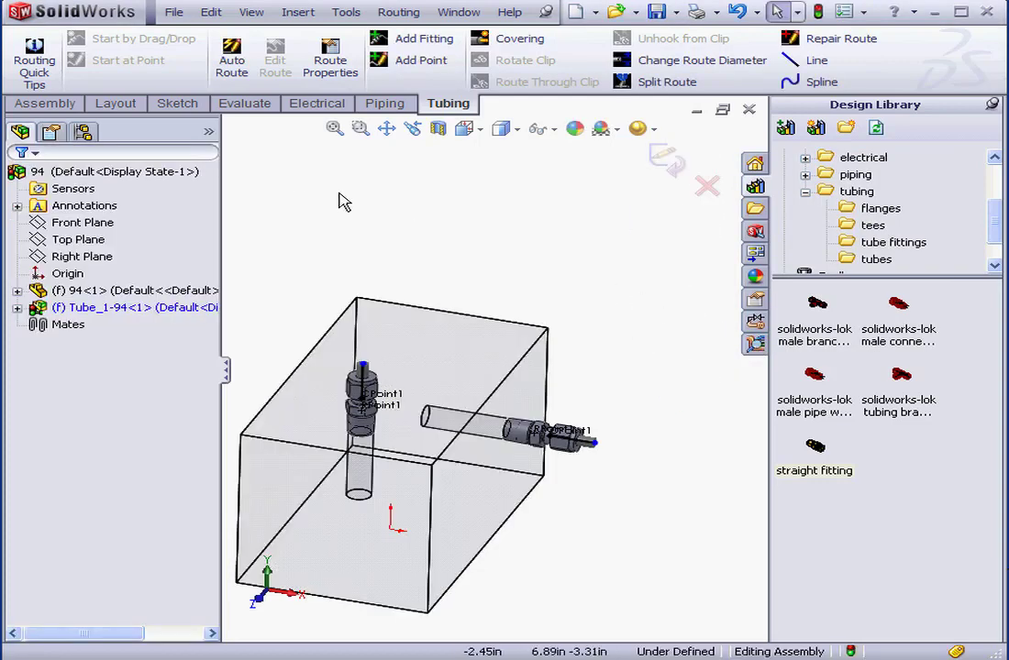
Draw a spline from the top fitting to the side fitting, enabling flexible routing.
{"action": "left_click", "coordinate": [177, 104]}
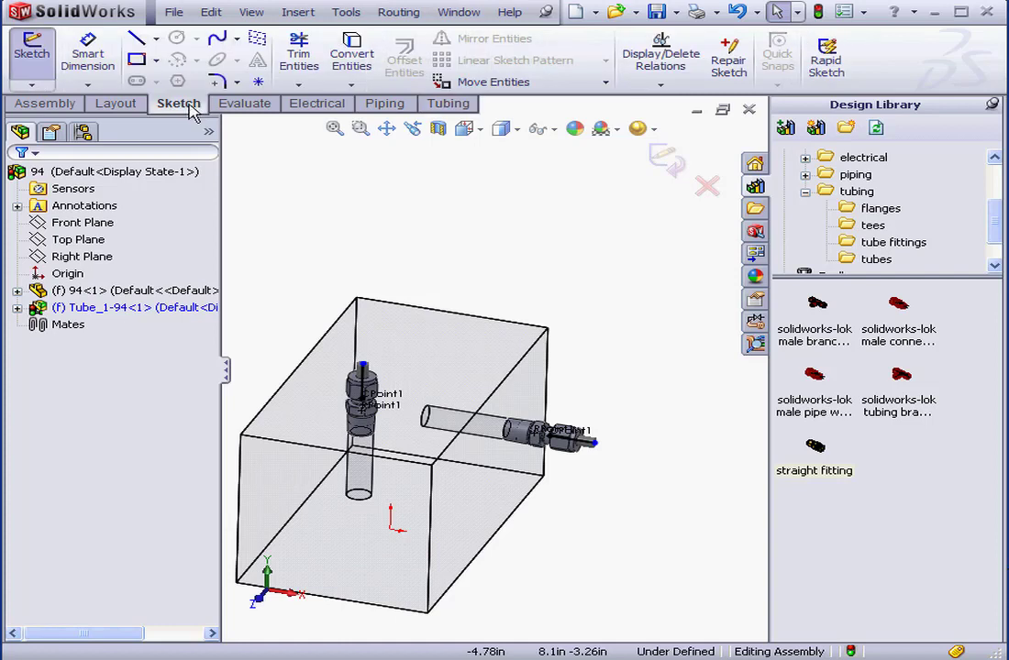
{"action": "left_click", "coordinate": [222, 43]}
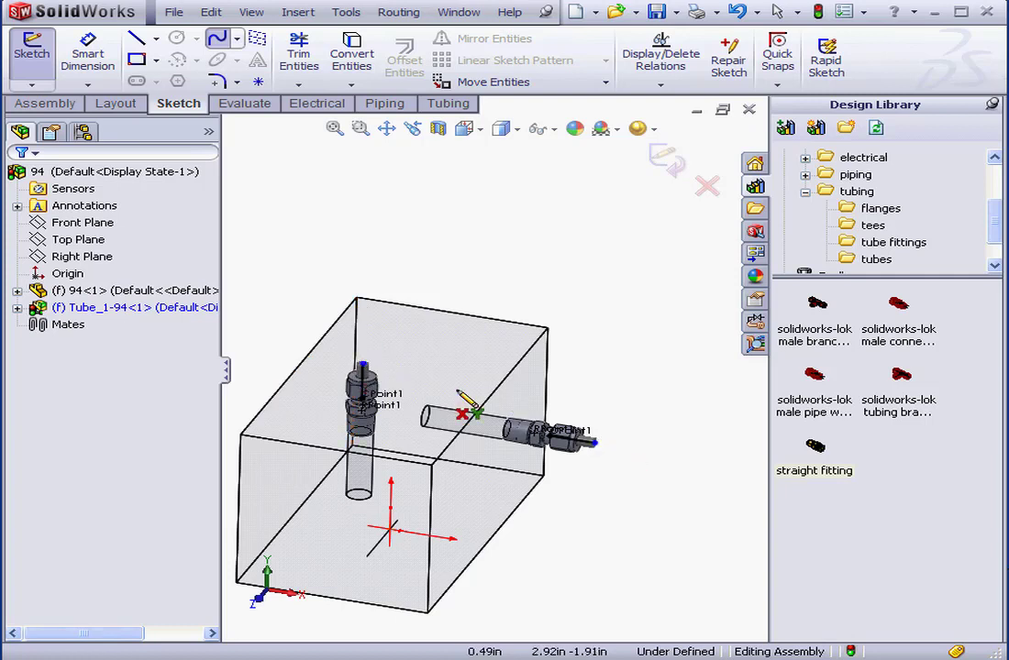
{"action": "left_click", "coordinate": [364, 366]}
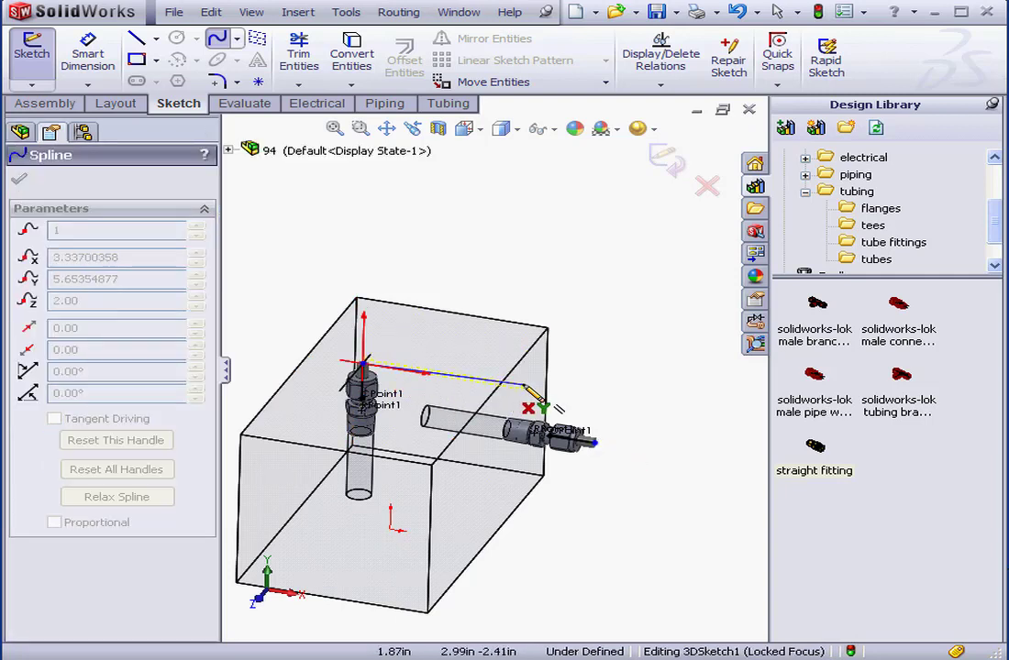
{"action": "left_click", "coordinate": [580, 402]}
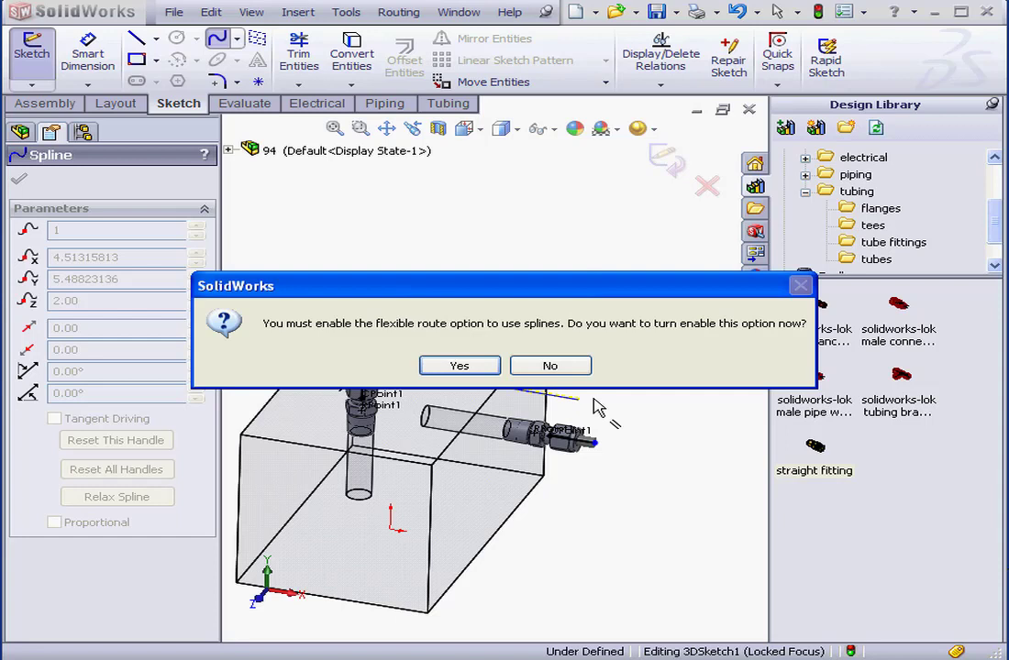
{"action": "left_click", "coordinate": [466, 363]}
{"action": "double_click", "coordinate": [594, 443]}
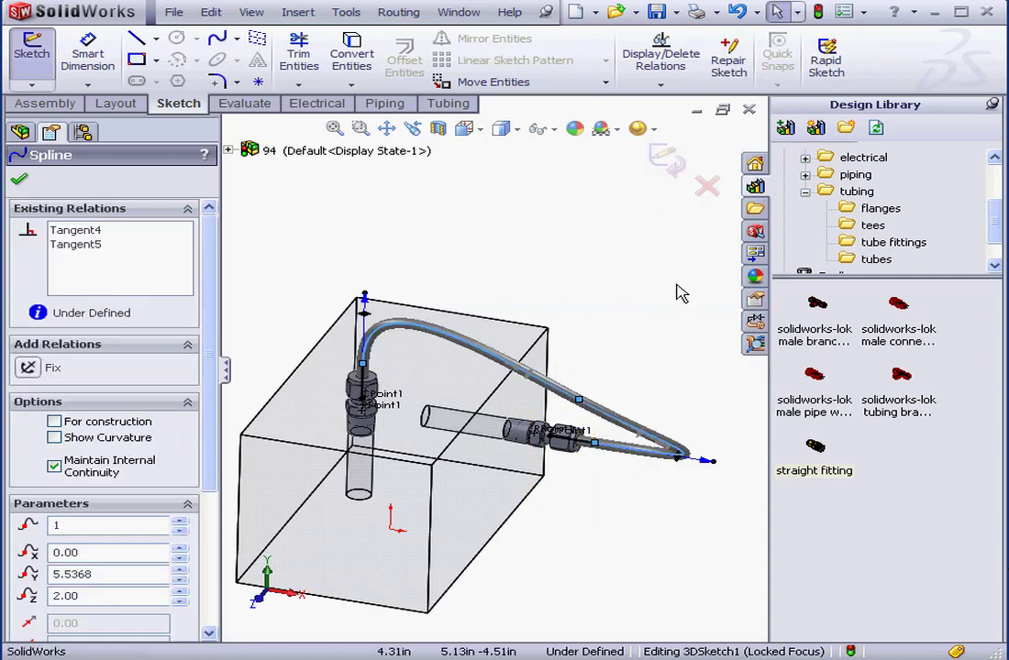
Reshape the tube spline at both ends, accept it, and exit the route sketch.
{"action": "left_click", "coordinate": [706, 462]}
{"action": "left_click_drag", "start_coordinate": [674, 466], "coordinate": [759, 469]}
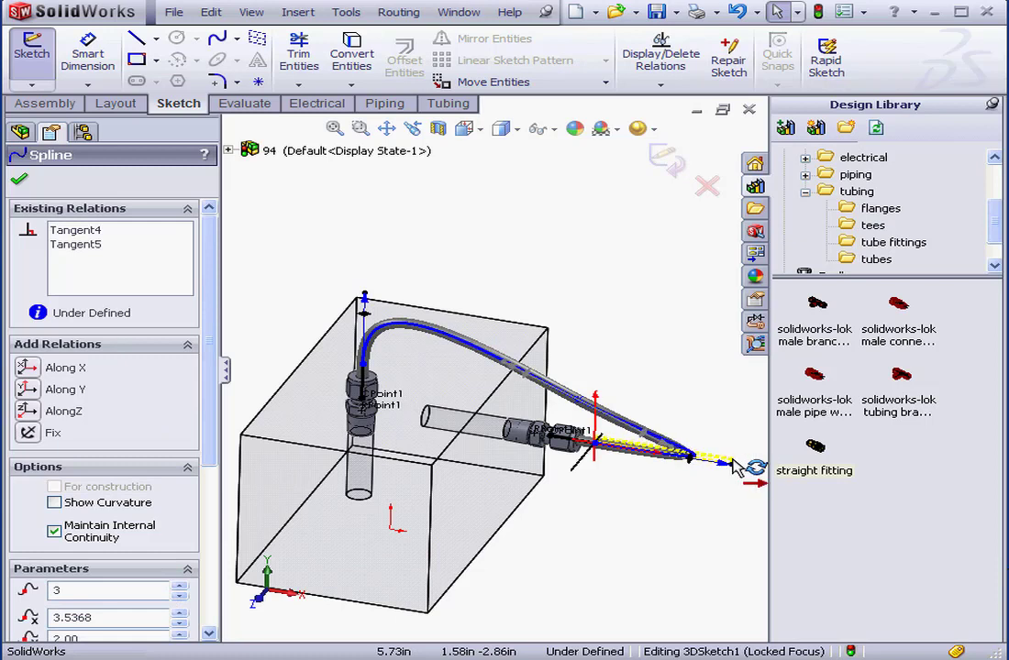
{"action": "left_click_drag", "start_coordinate": [364, 296], "coordinate": [365, 321]}
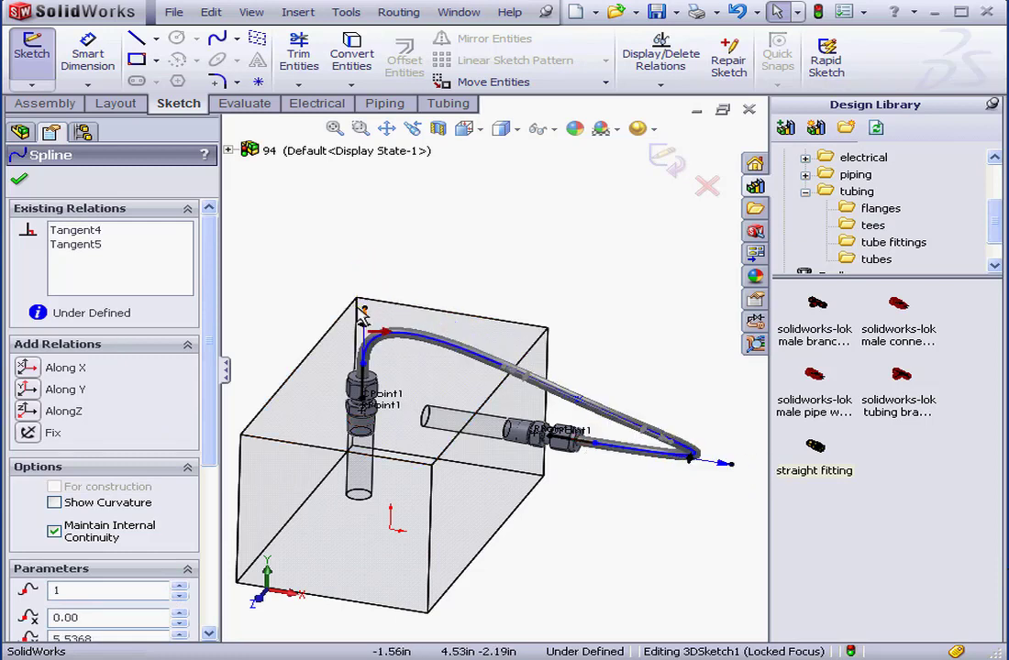
{"action": "left_click", "coordinate": [659, 203]}
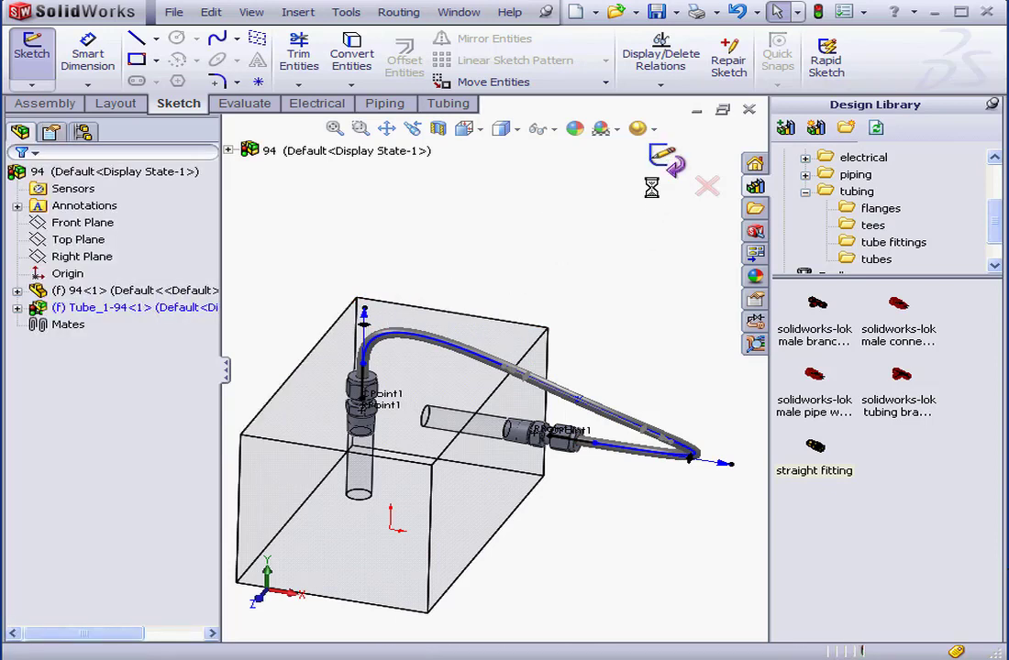
{"action": "left_click", "coordinate": [686, 167]}
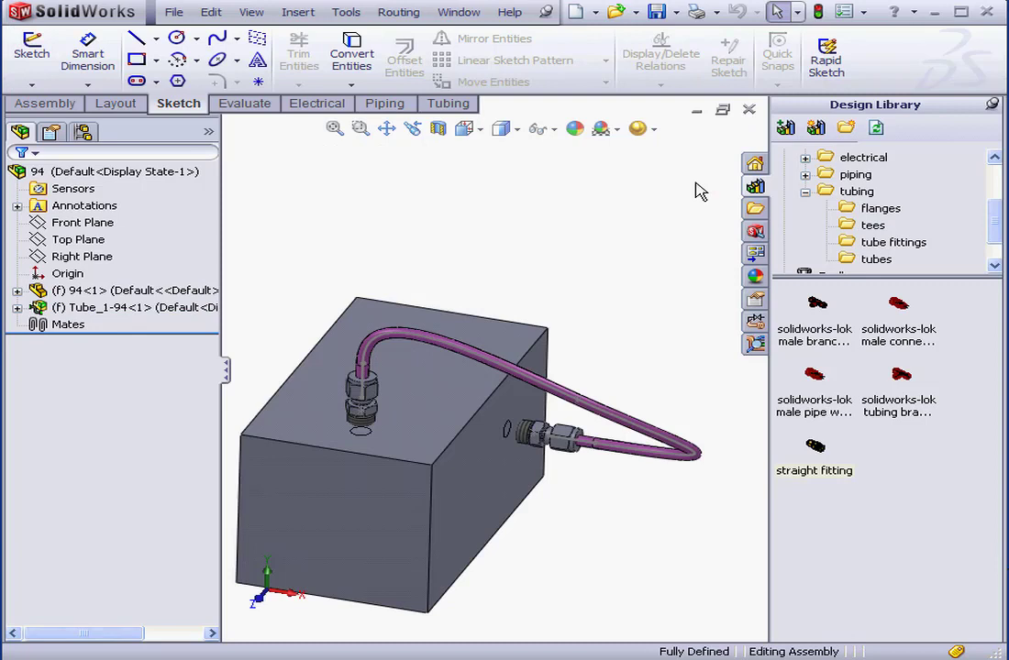
{"action": "left_click", "coordinate": [36, 310]}
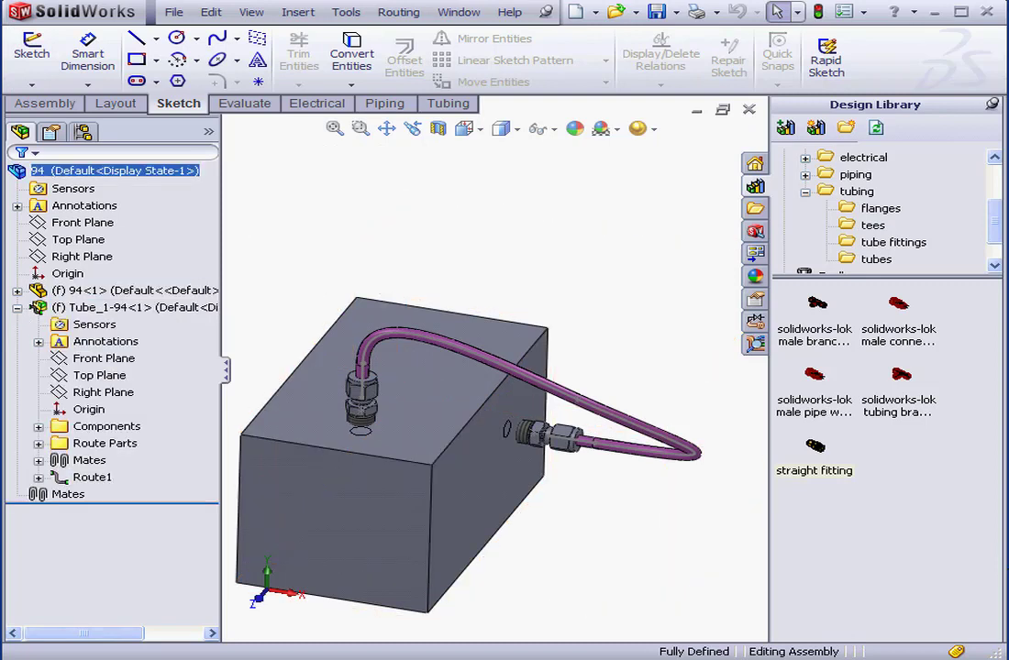
{"action": "left_click", "coordinate": [55, 478]}
{"action": "right_click", "coordinate": [58, 480]}
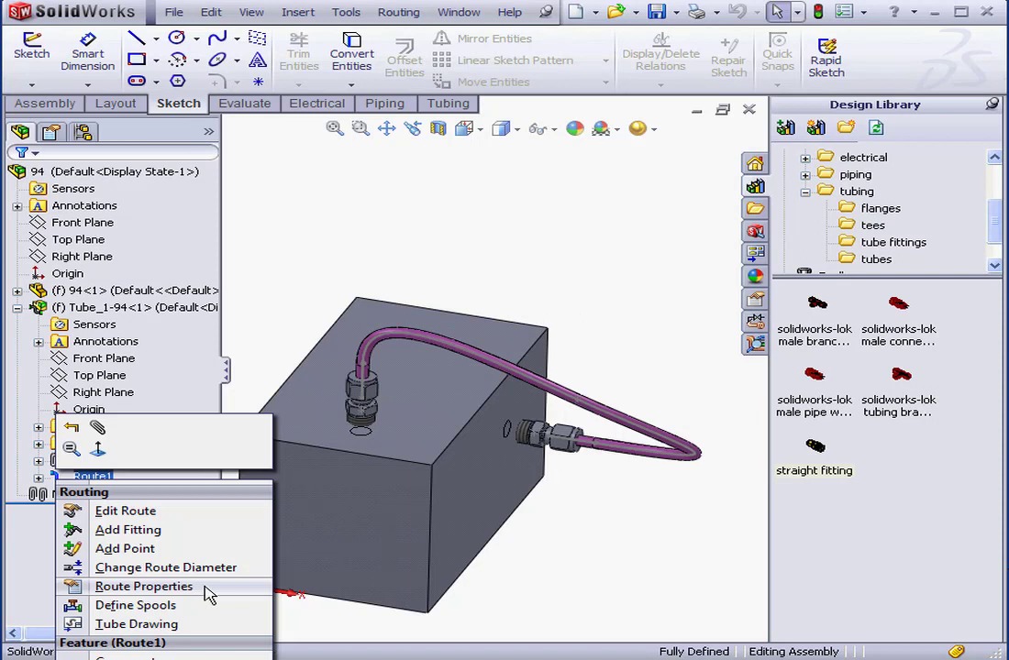
{"action": "left_click", "coordinate": [206, 591]}
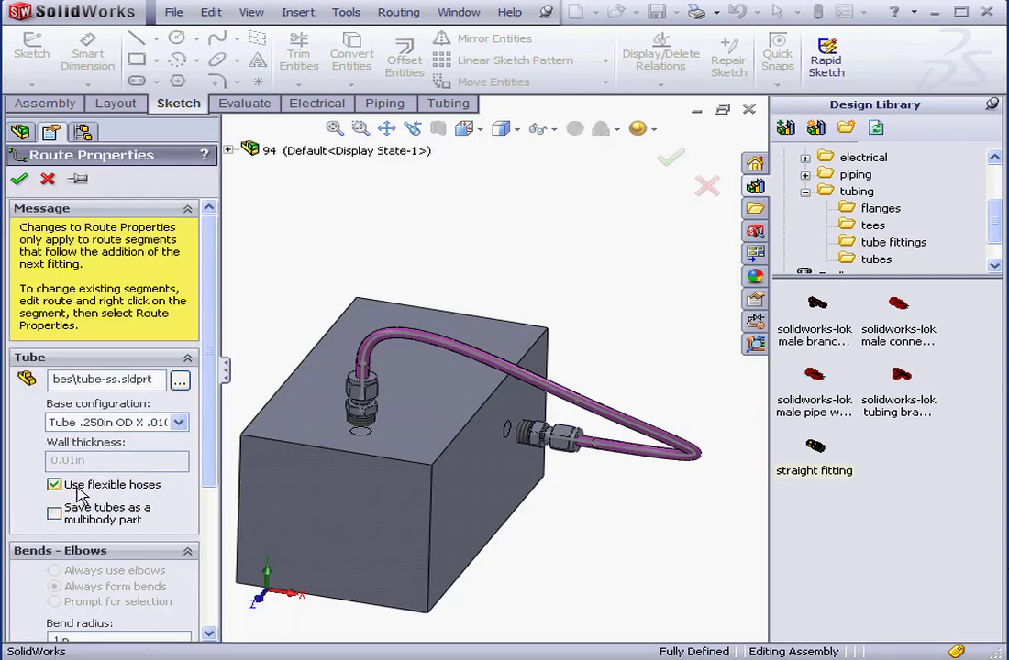
{"action": "left_click", "coordinate": [48, 178]}
{"action": "left_click", "coordinate": [89, 227]}
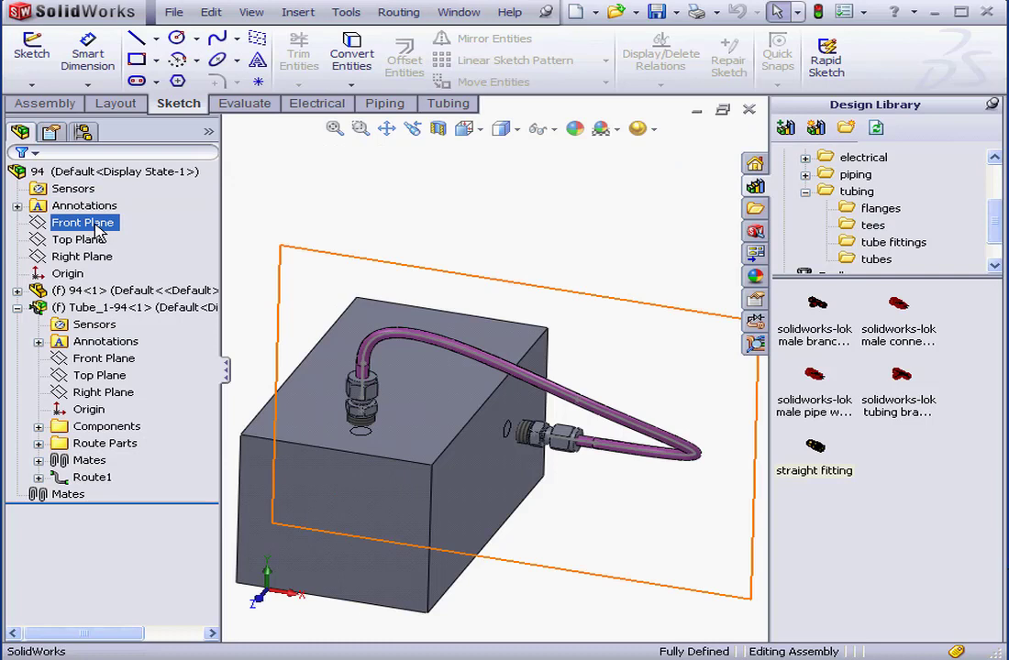
{"action": "key", "text": "Escape"}
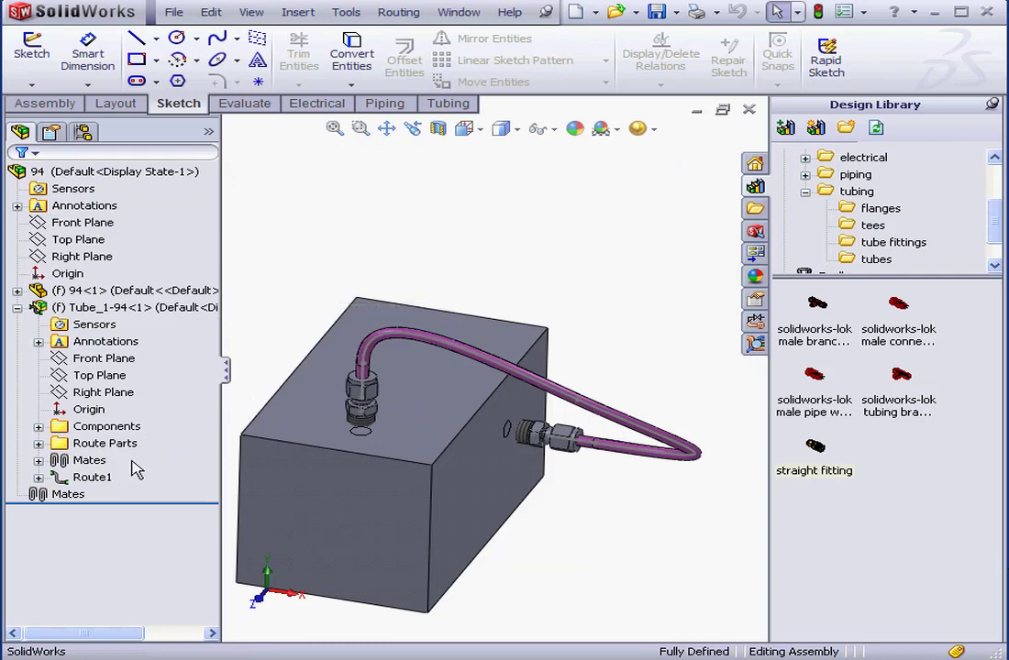
Edit Route1 and open Change Route Diameter on its spline.
{"action": "right_click", "coordinate": [92, 476]}
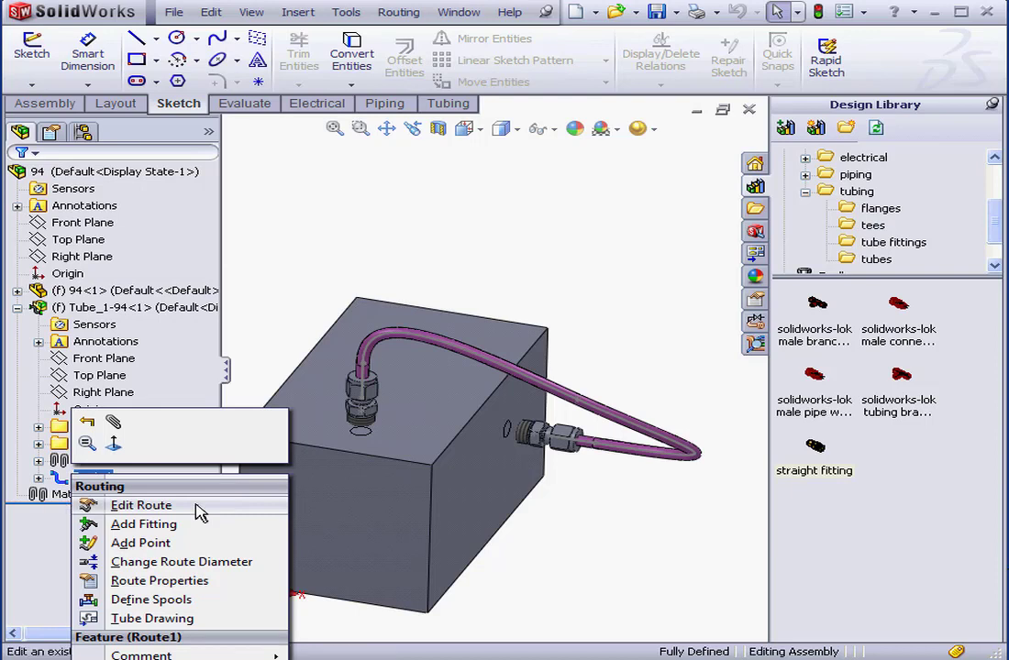
{"action": "left_click", "coordinate": [199, 512]}
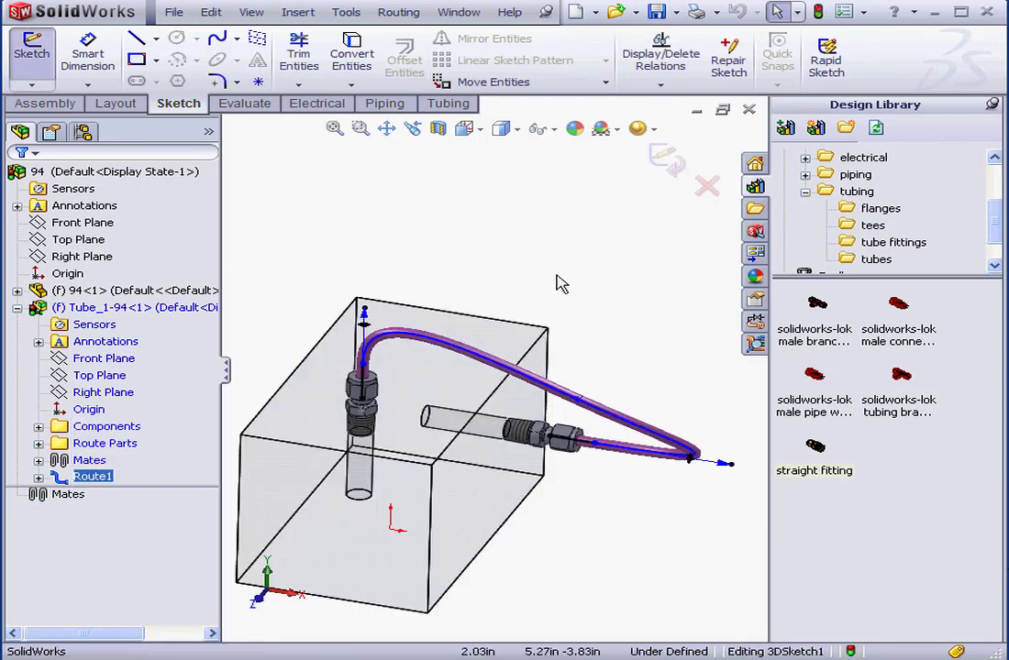
{"action": "right_click", "coordinate": [547, 392]}
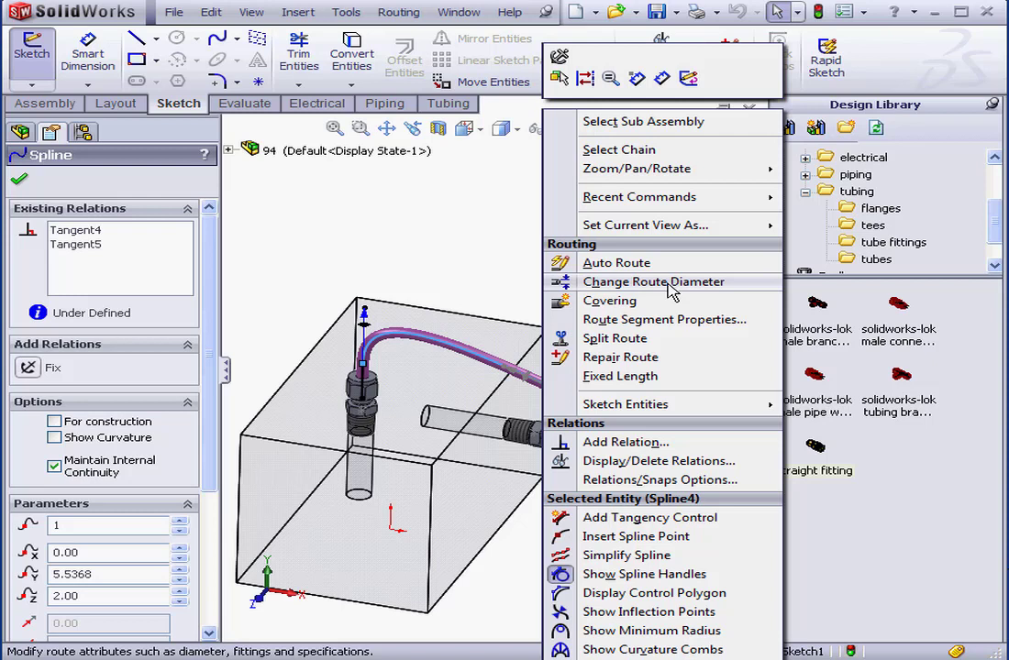
{"action": "left_click", "coordinate": [672, 292]}
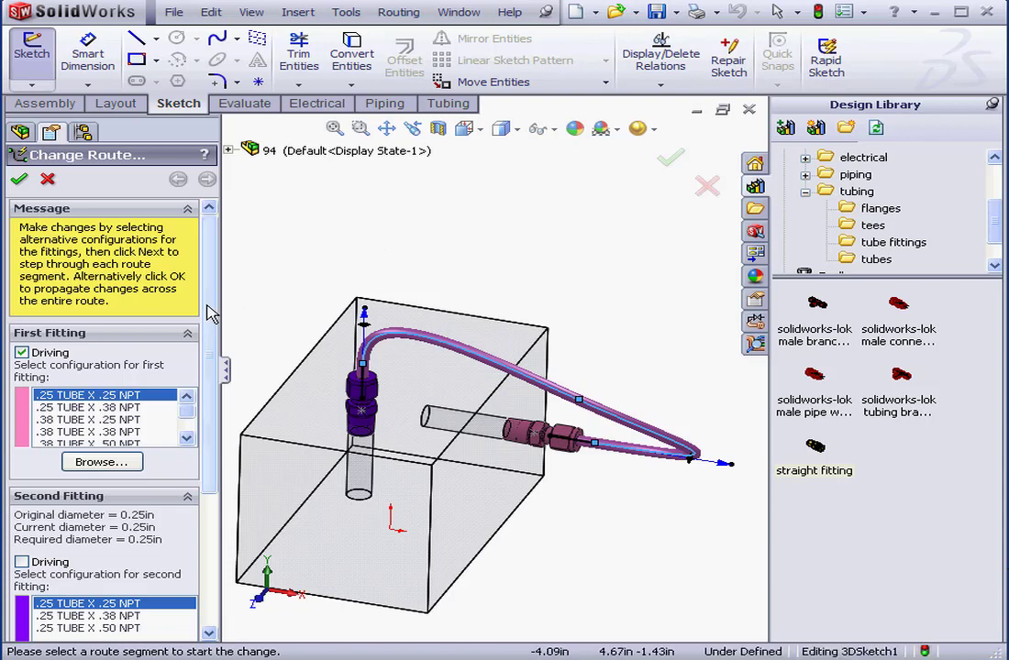
Make both fittings driving and switch them to .50 TUBE X .38 NPT.
{"action": "left_click", "coordinate": [21, 352]}
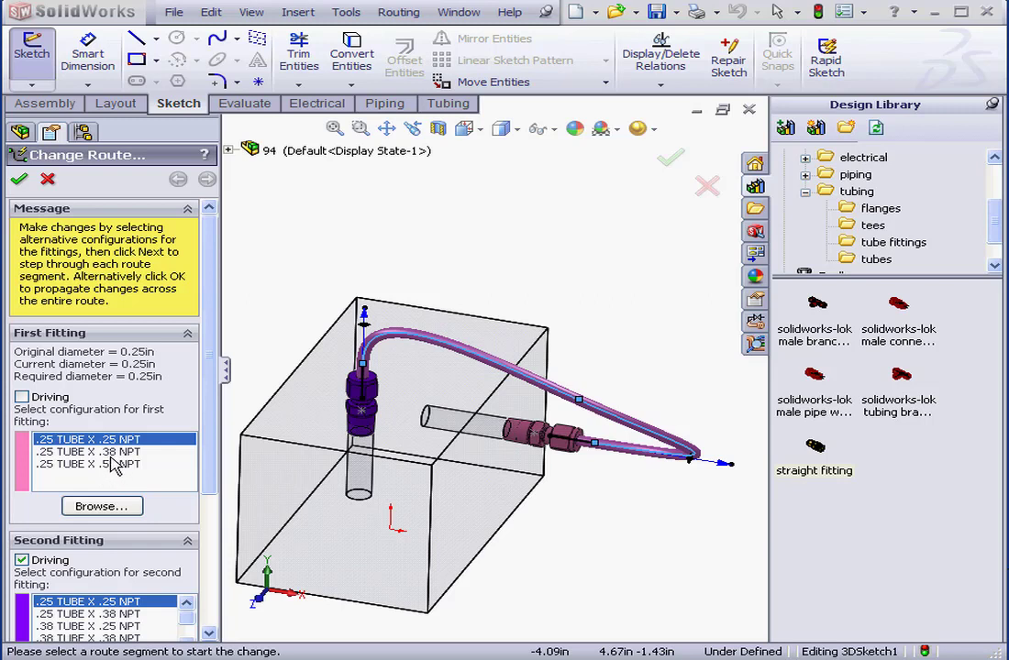
{"action": "left_click", "coordinate": [22, 396]}
{"action": "left_click", "coordinate": [186, 438]}
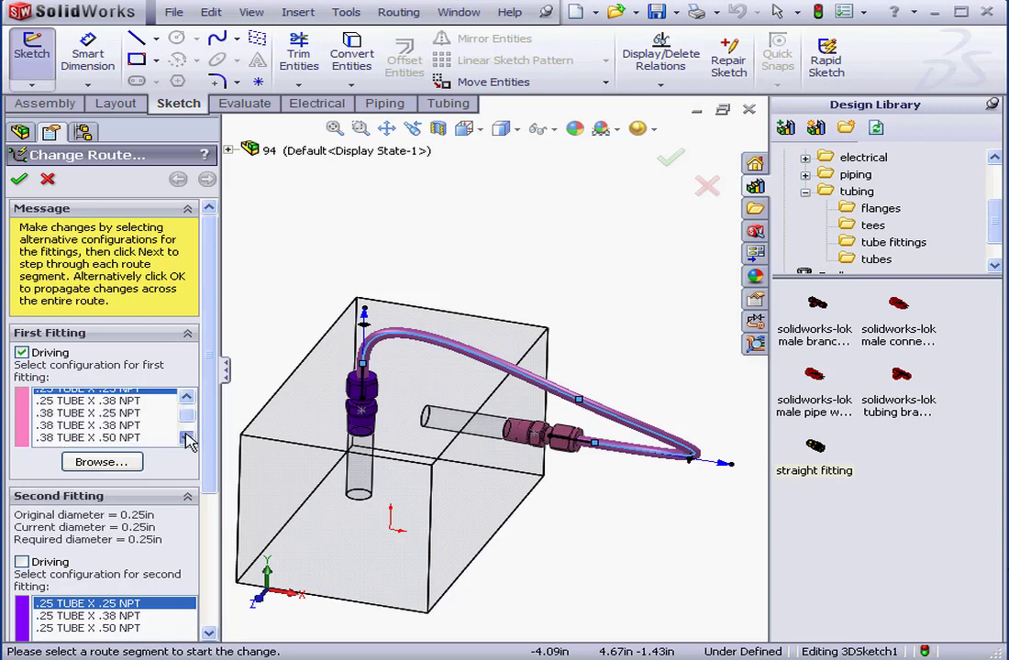
{"action": "left_click", "coordinate": [186, 438]}
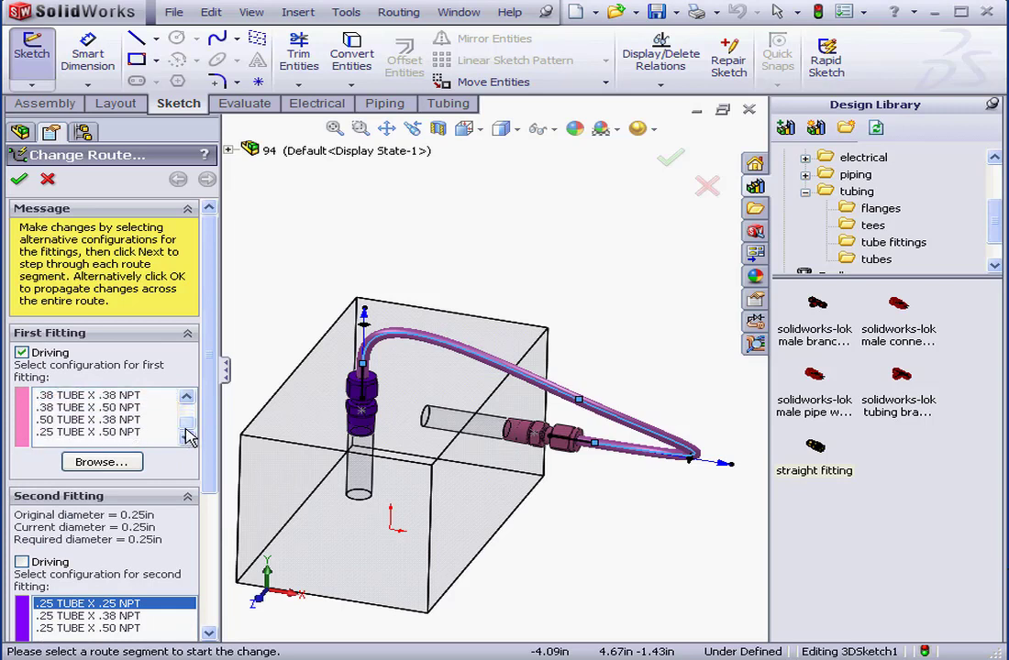
{"action": "left_click", "coordinate": [77, 419]}
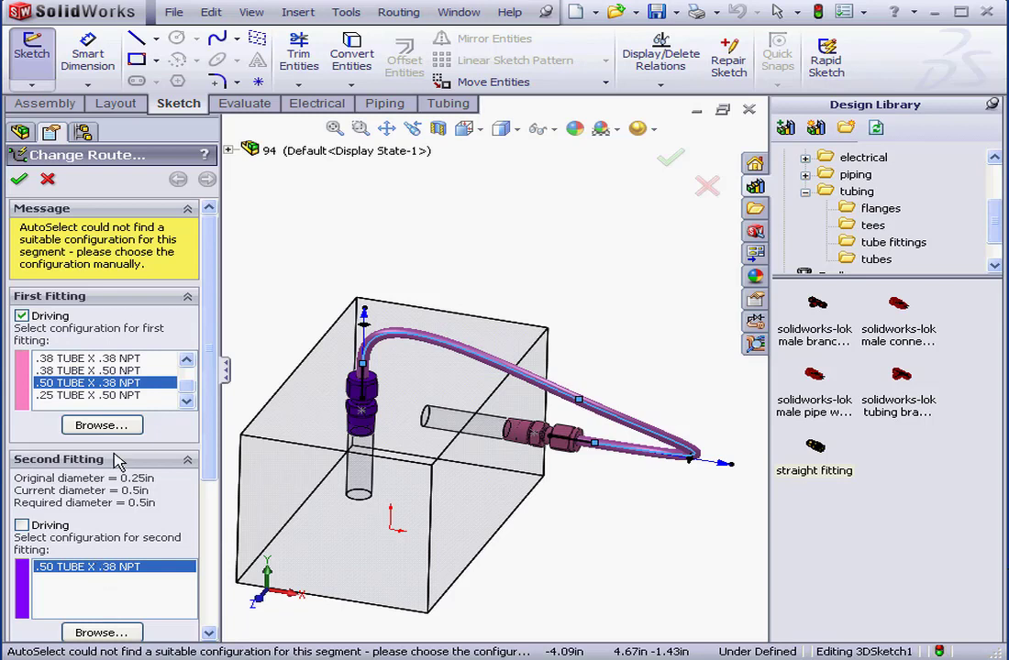
{"action": "left_click", "coordinate": [95, 395]}
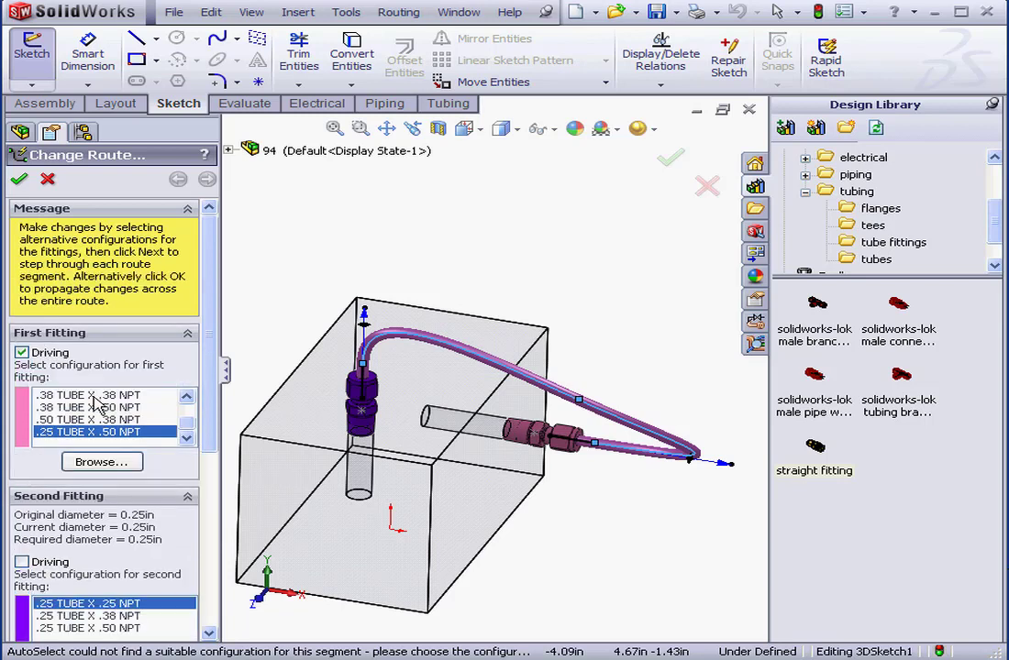
{"action": "scroll", "coordinate": [219, 468], "scroll_direction": "down", "scroll_amount": 1}
{"action": "scroll", "coordinate": [218, 468], "scroll_direction": "down", "scroll_amount": 1}
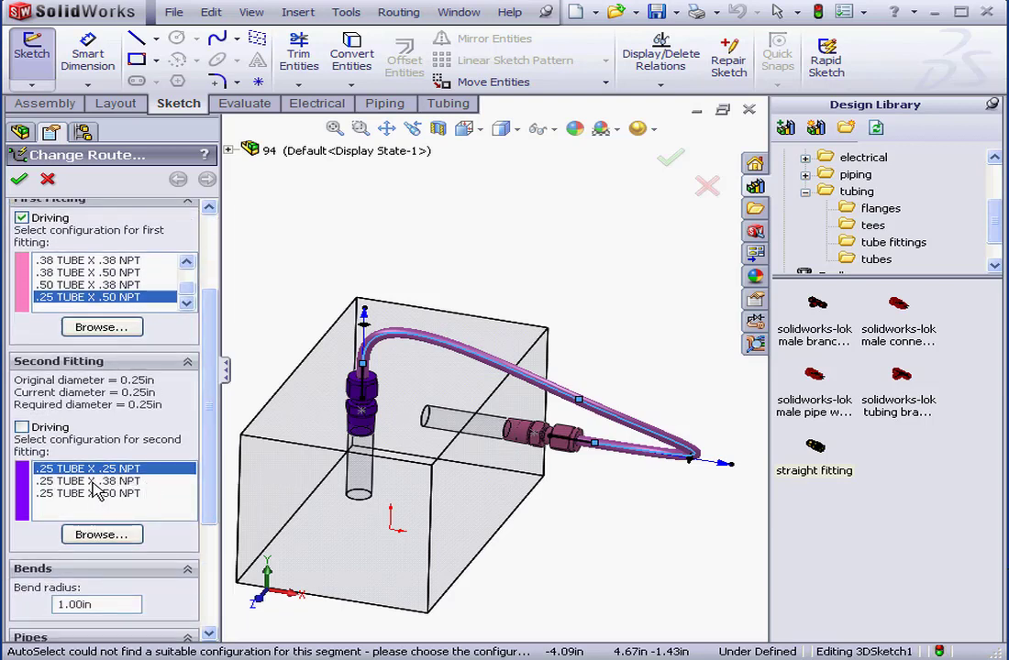
{"action": "left_click", "coordinate": [89, 285]}
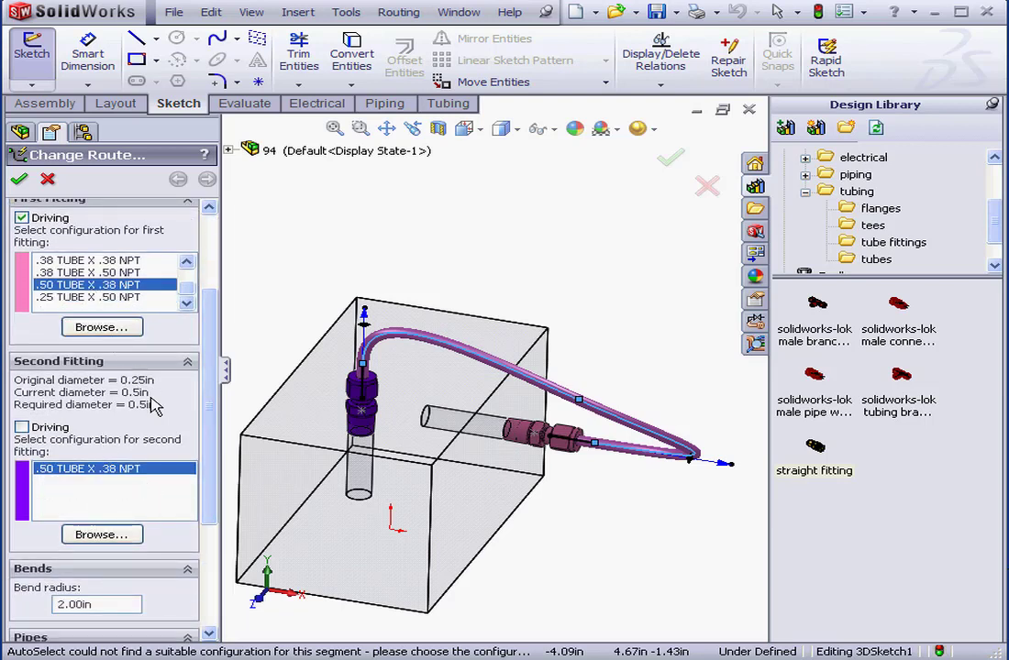
Select the .500in OD × .120in wall tube and apply the diameter change.
{"action": "left_click_drag", "start_coordinate": [209, 421], "coordinate": [209, 541]}
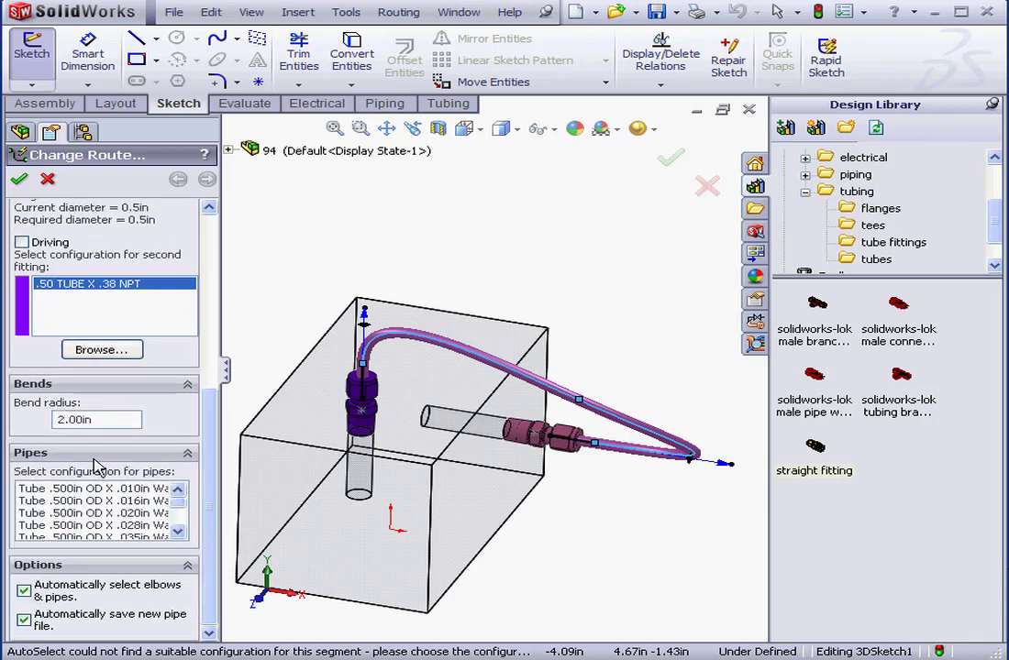
{"action": "scroll", "coordinate": [180, 523], "scroll_direction": "down", "scroll_amount": 2}
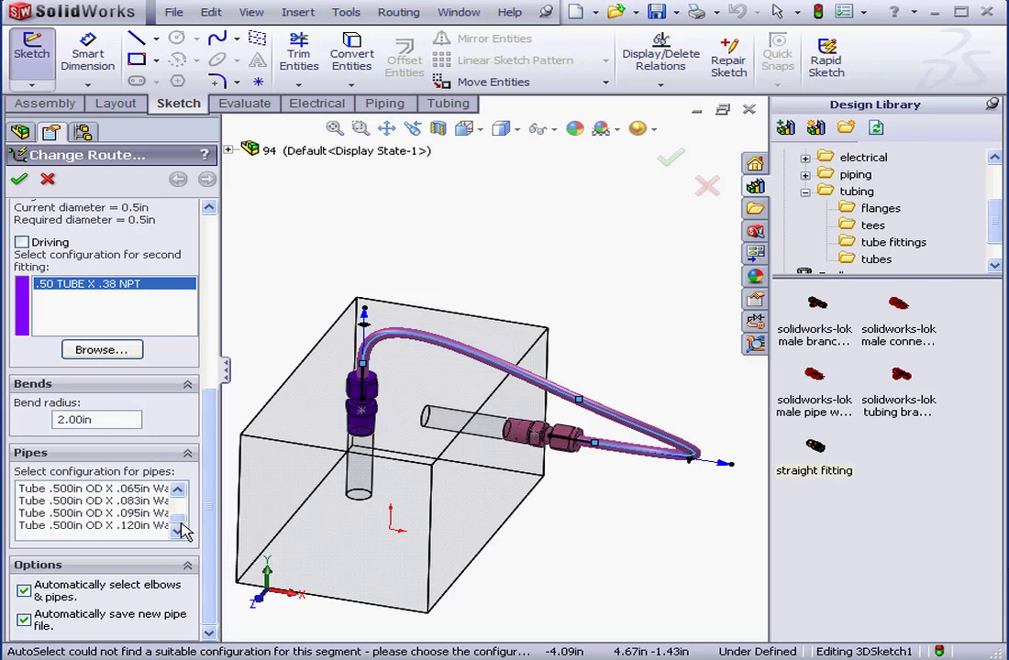
{"action": "left_click", "coordinate": [135, 527]}
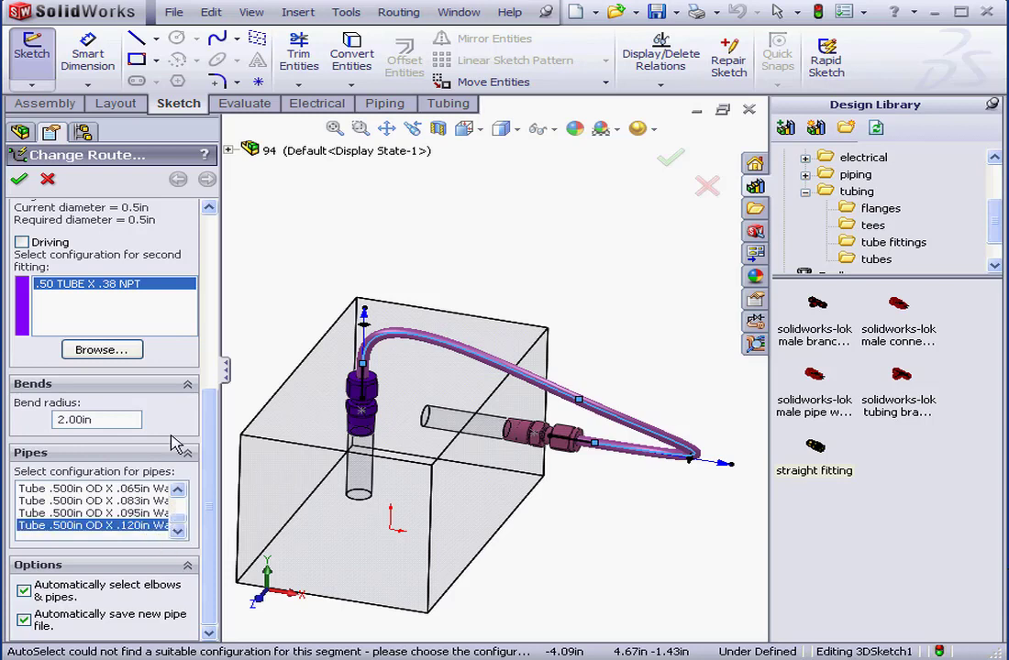
{"action": "left_click", "coordinate": [18, 178]}
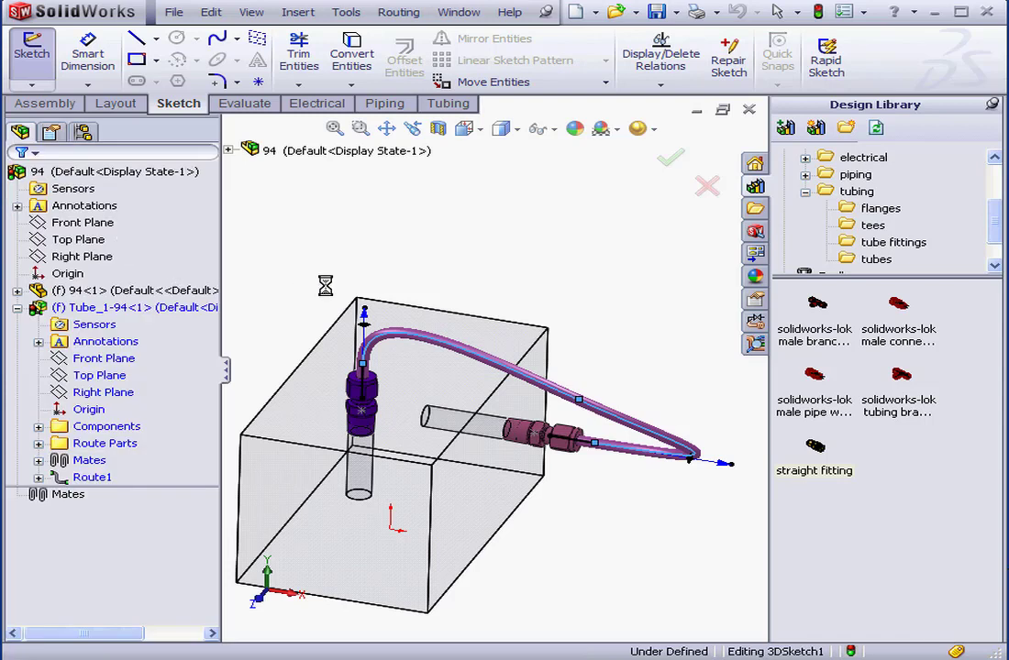